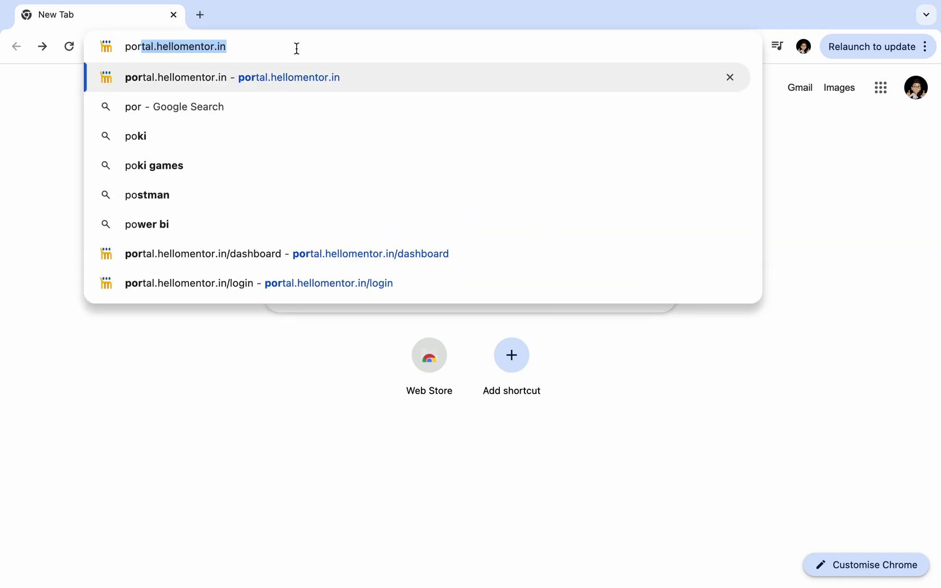
Step: Go to portal.hellomentor.in and sign in with a phone number and OTP
key("Return")
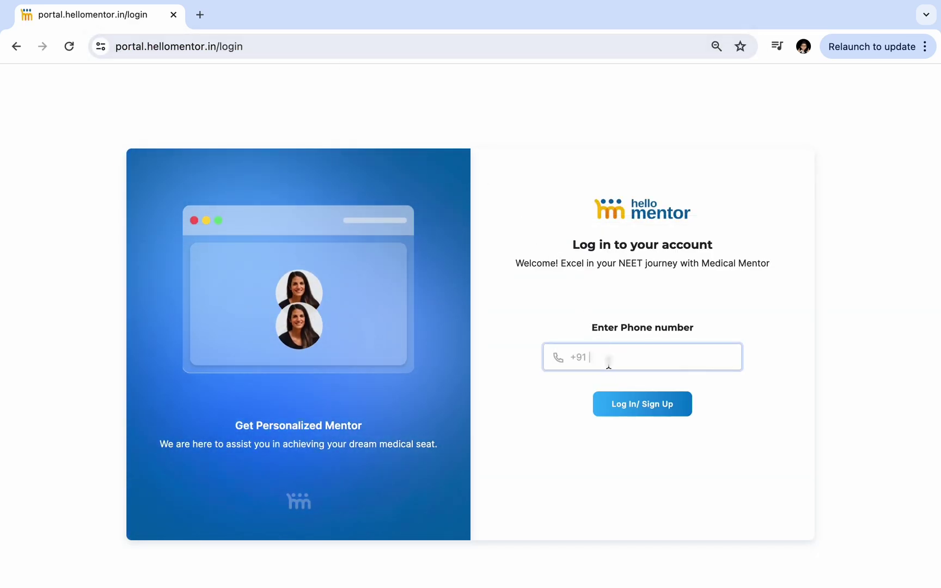
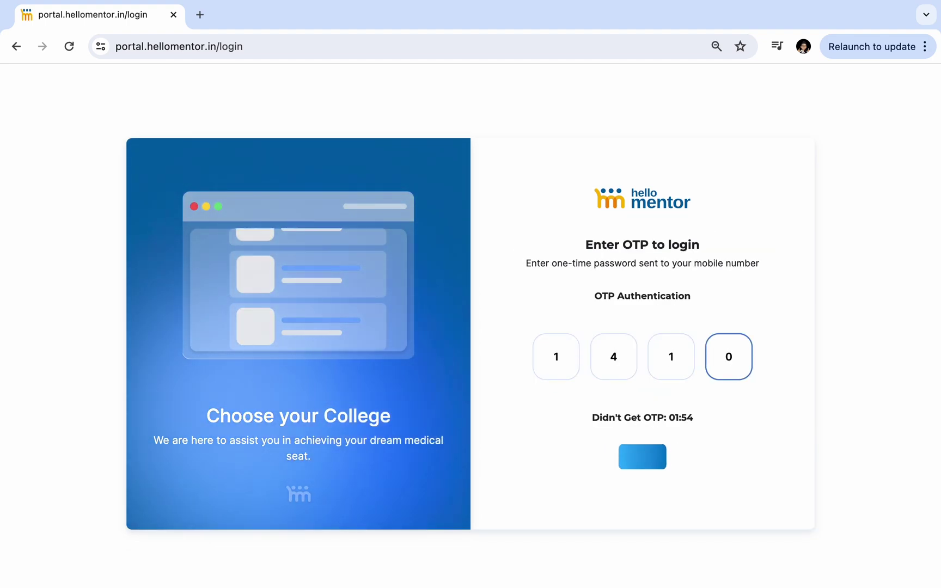
key("Return")
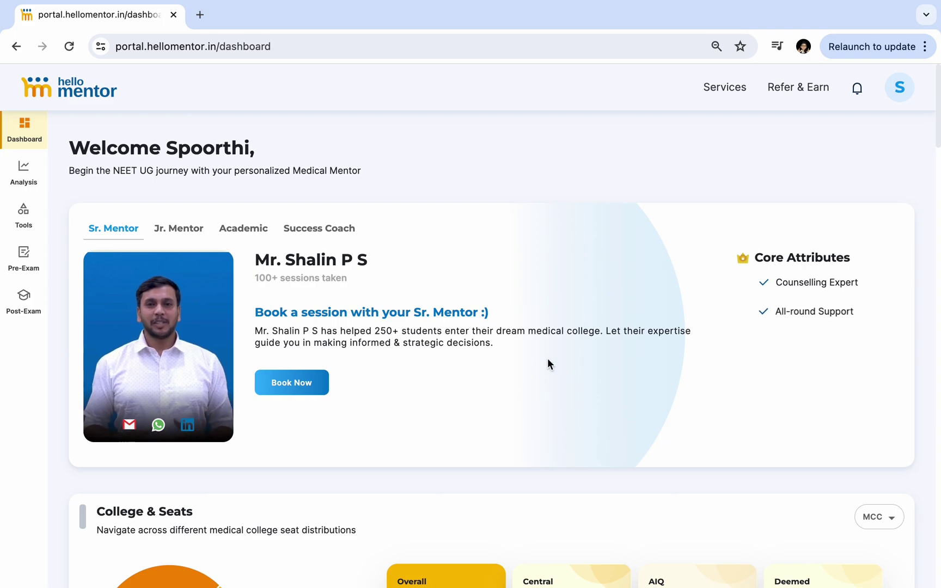
Step: Open Seat Matrix from the Analysis section of the sidebar
left_click(23, 172)
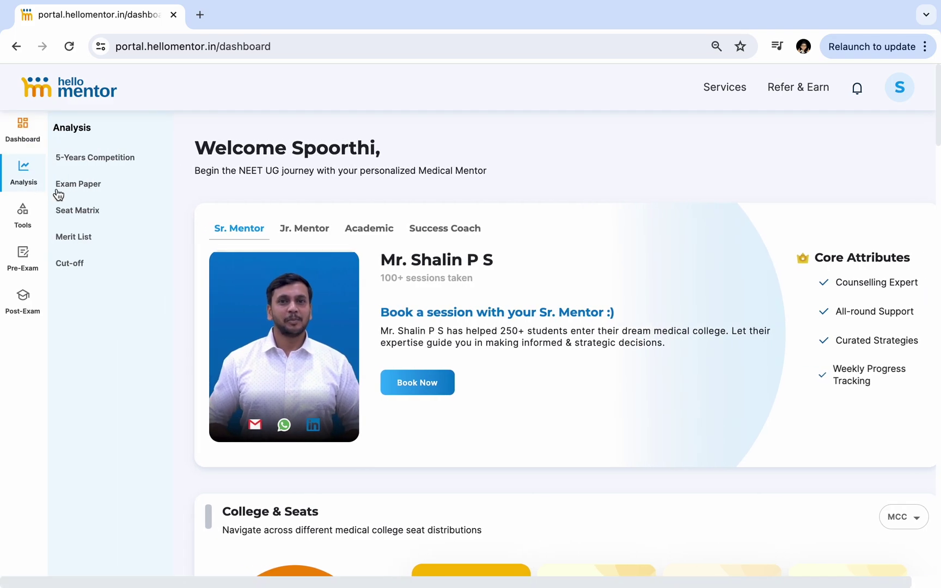
left_click(79, 210)
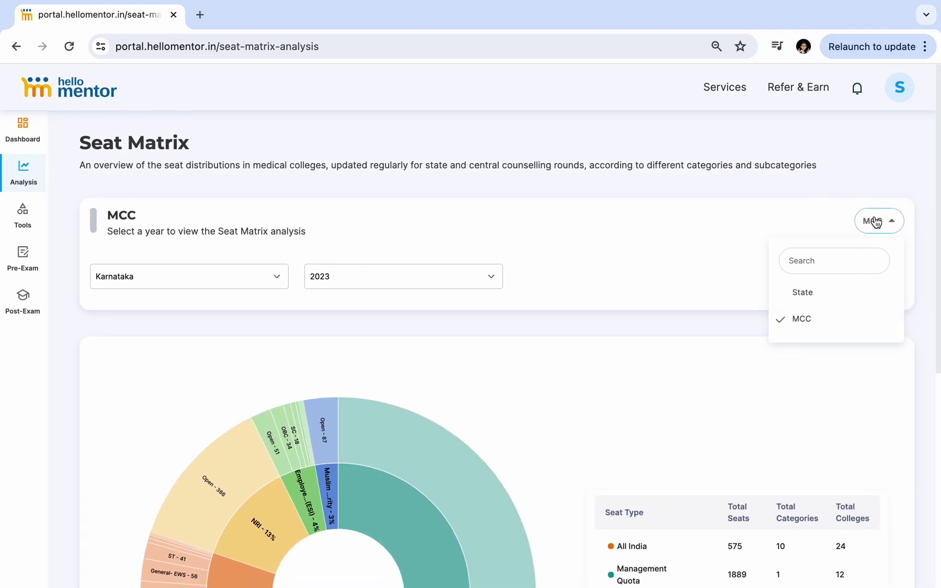
left_click(827, 294)
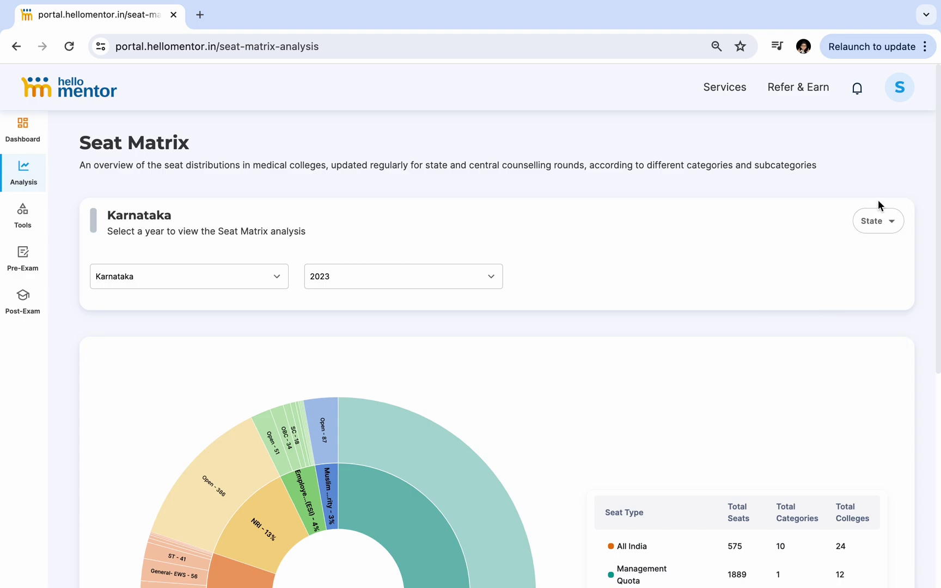
left_click(879, 219)
left_click(820, 320)
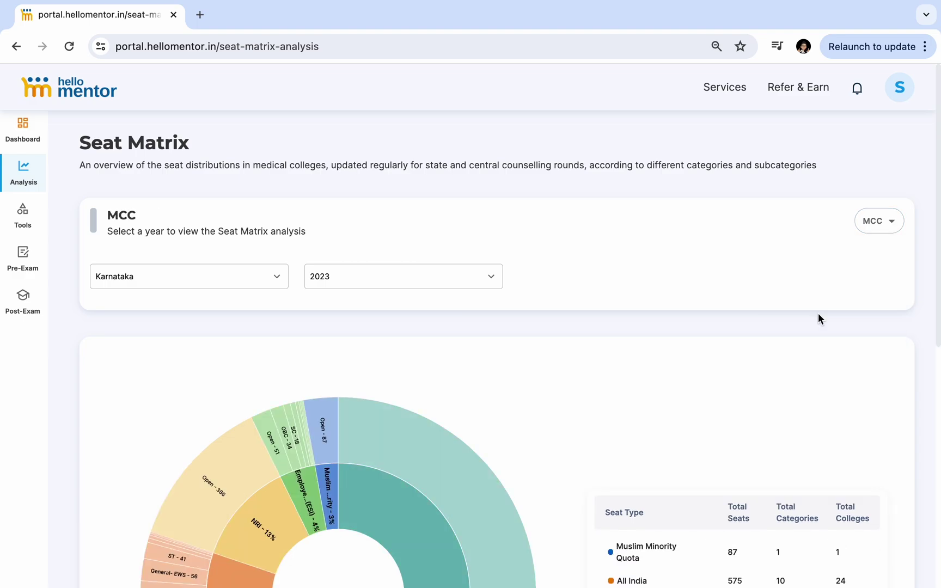
left_click(272, 280)
scroll(216, 397, "down", 2)
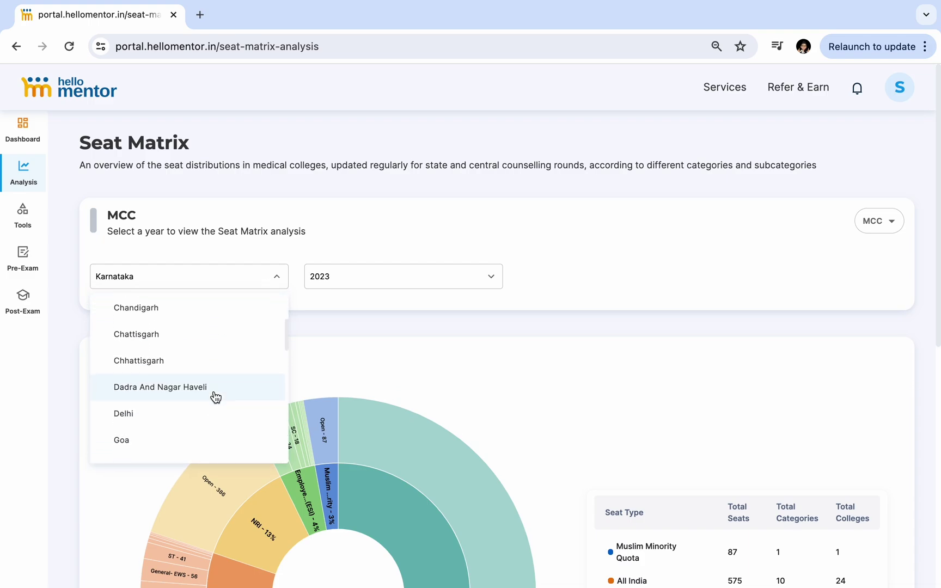
scroll(216, 396, "down", 2)
scroll(213, 394, "down", 1)
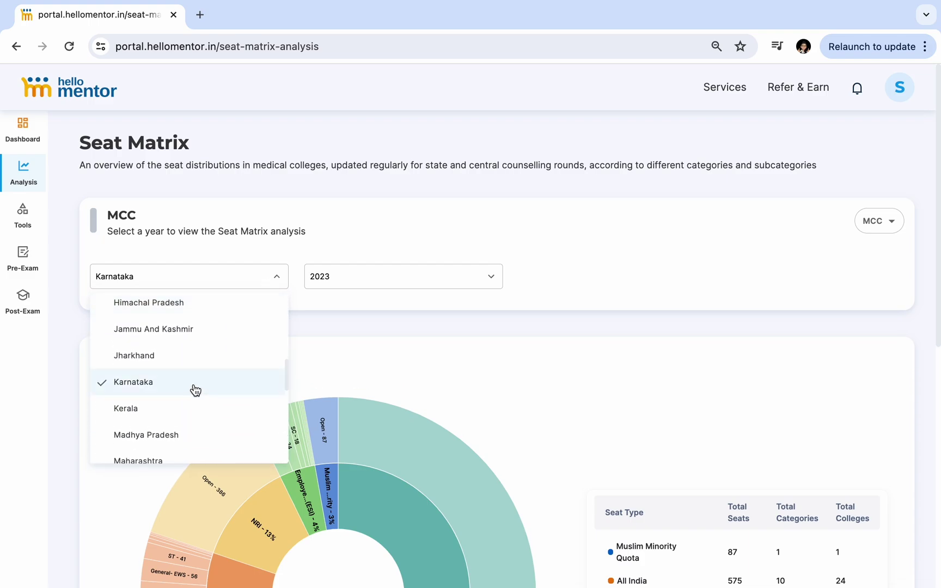
left_click(389, 286)
left_click(372, 281)
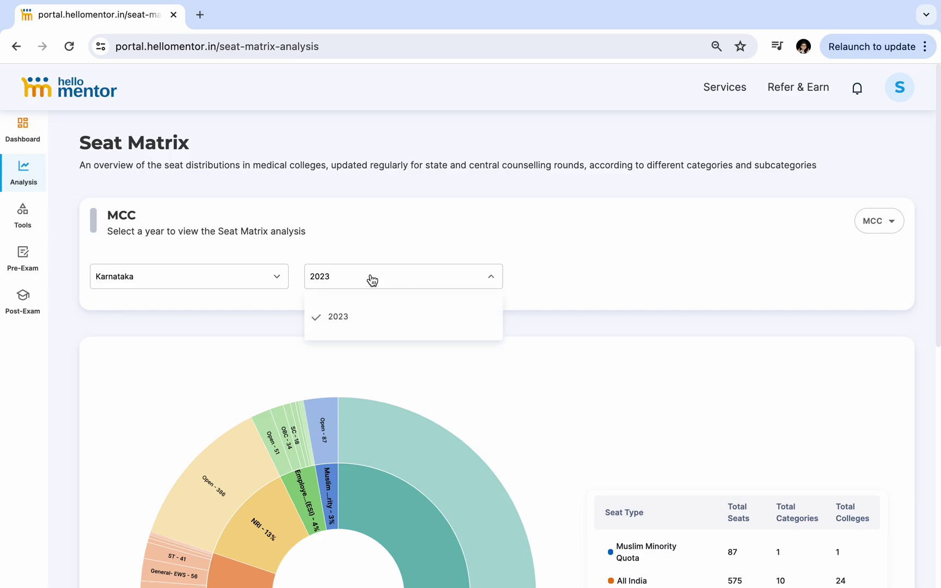
scroll(375, 378, "down", 4)
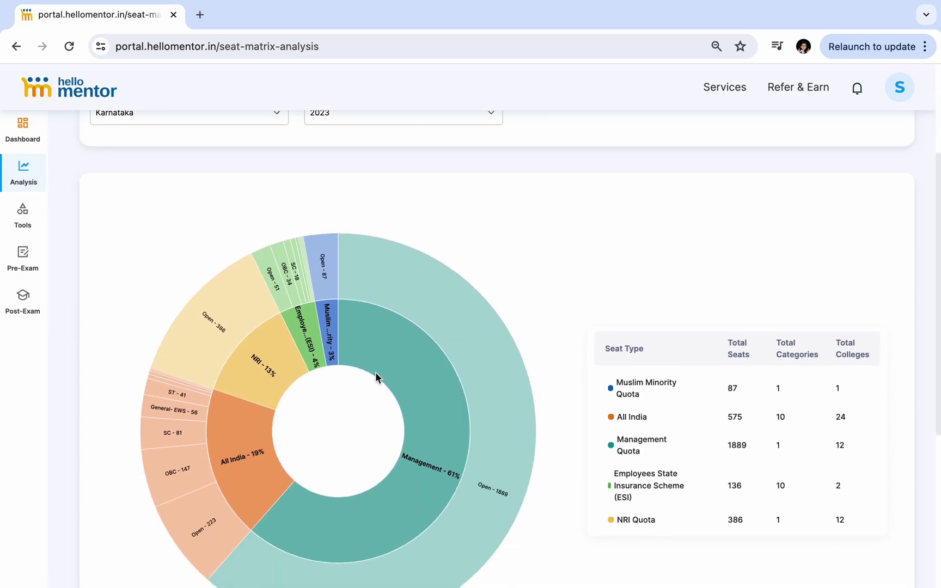
scroll(376, 378, "down", 1)
scroll(375, 378, "down", 1)
scroll(375, 372, "up", 1)
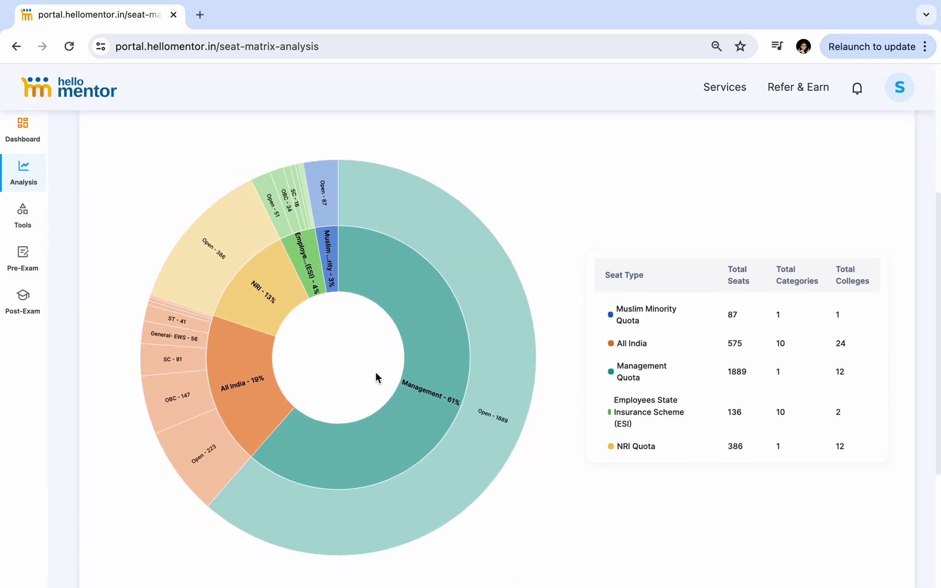
left_click(258, 276)
left_click(332, 358)
left_click(331, 274)
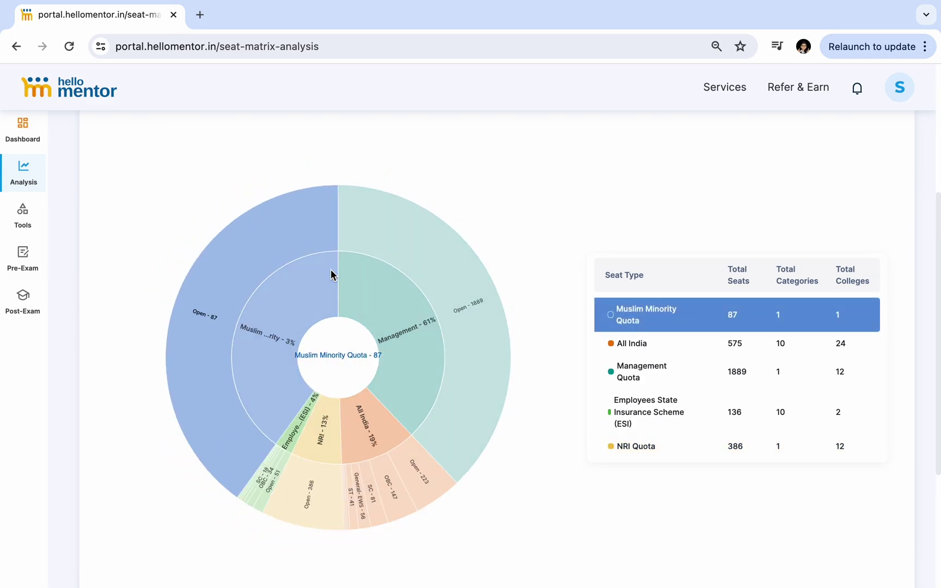
left_click(341, 354)
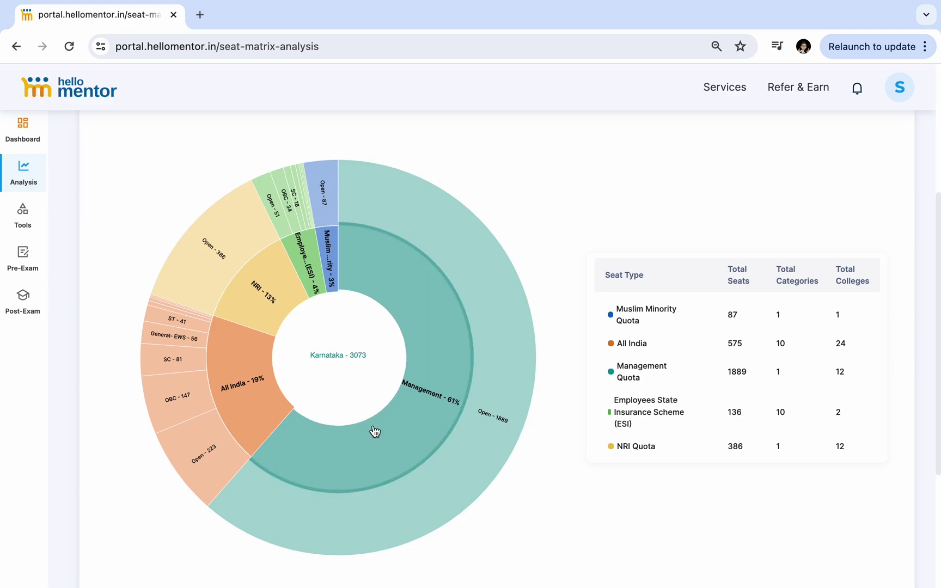
left_click(372, 425)
left_click(353, 361)
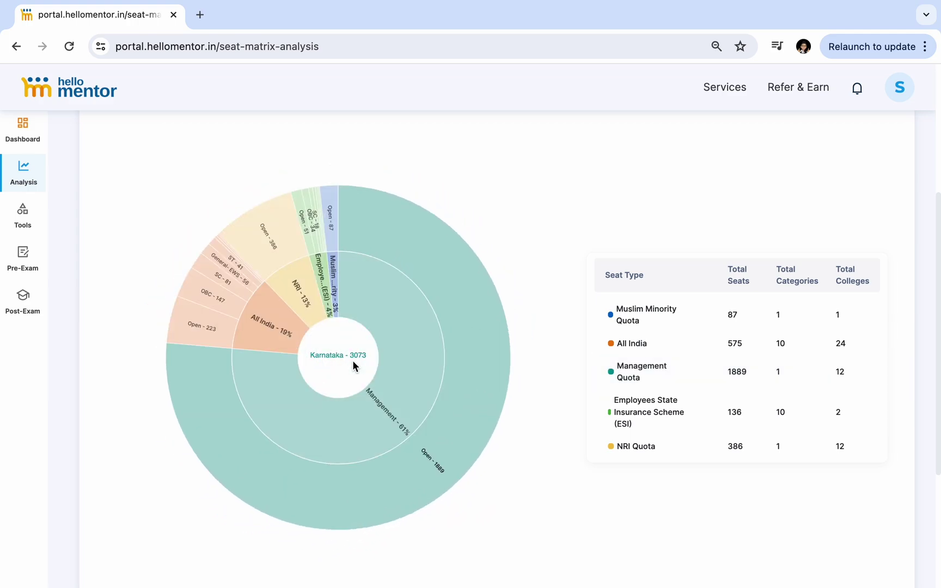
left_click(257, 371)
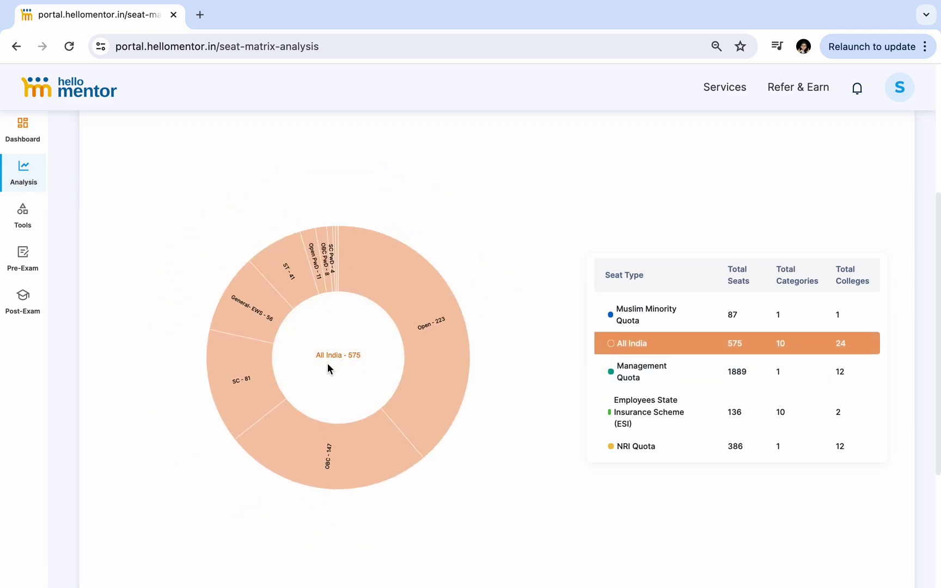
left_click(327, 364)
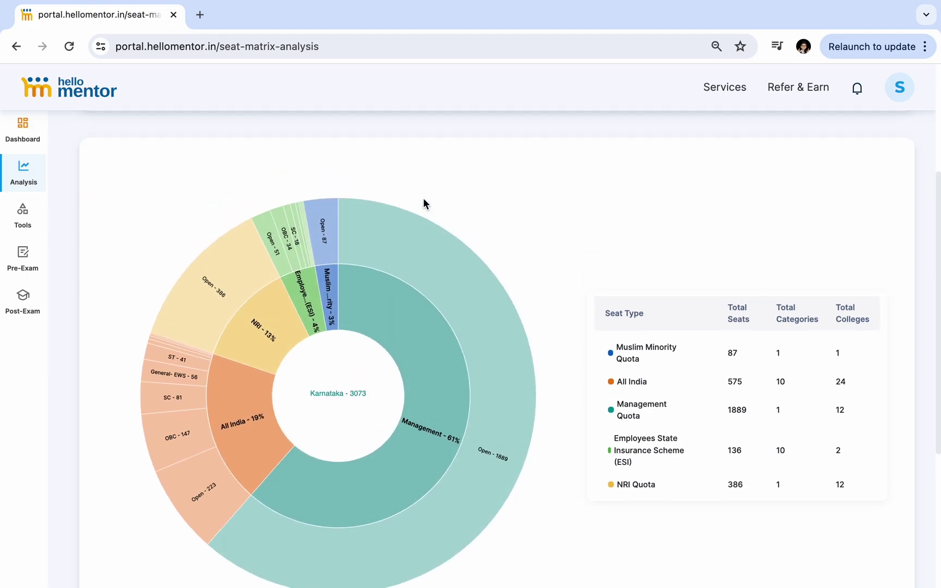
scroll(424, 198, "up", 5)
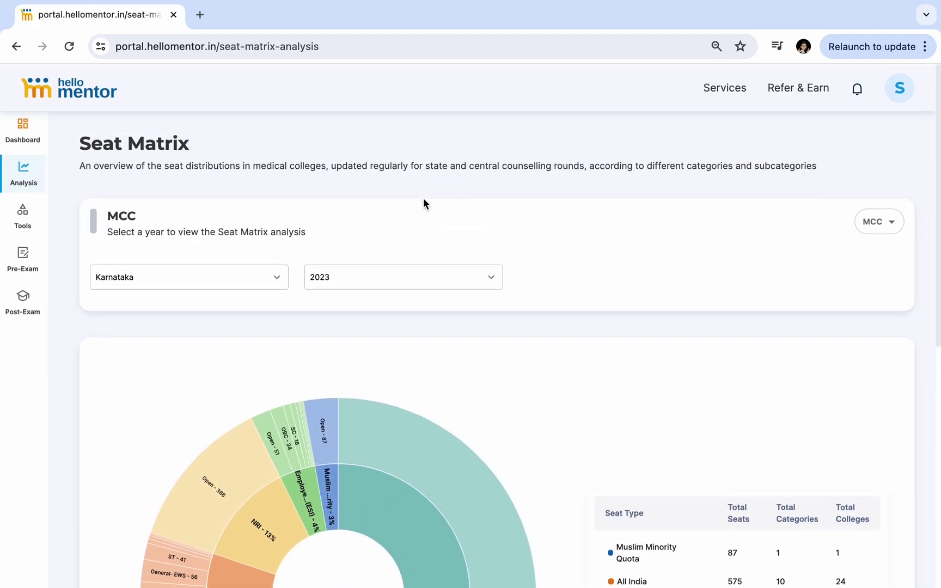
left_click(227, 276)
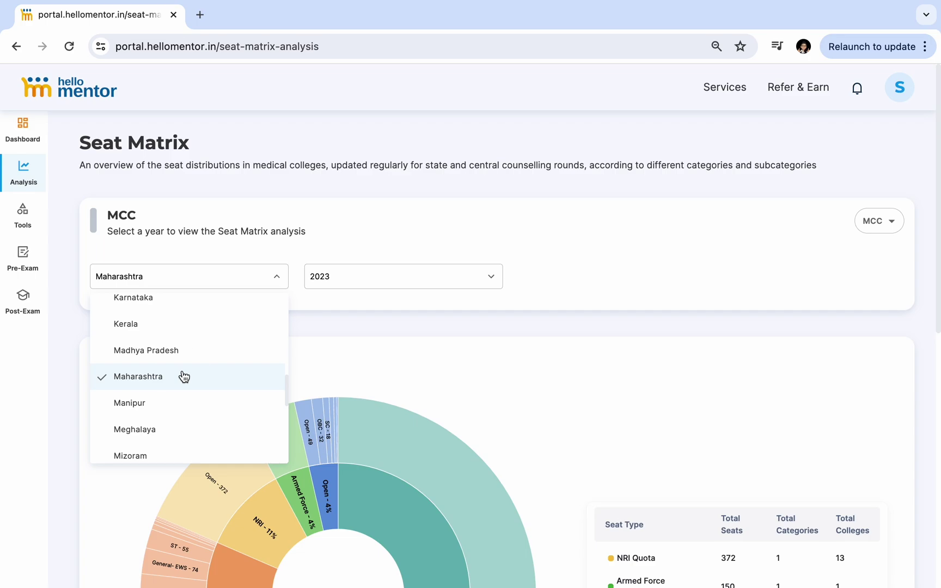
scroll(192, 409, "down", 3)
scroll(192, 409, "down", 3)
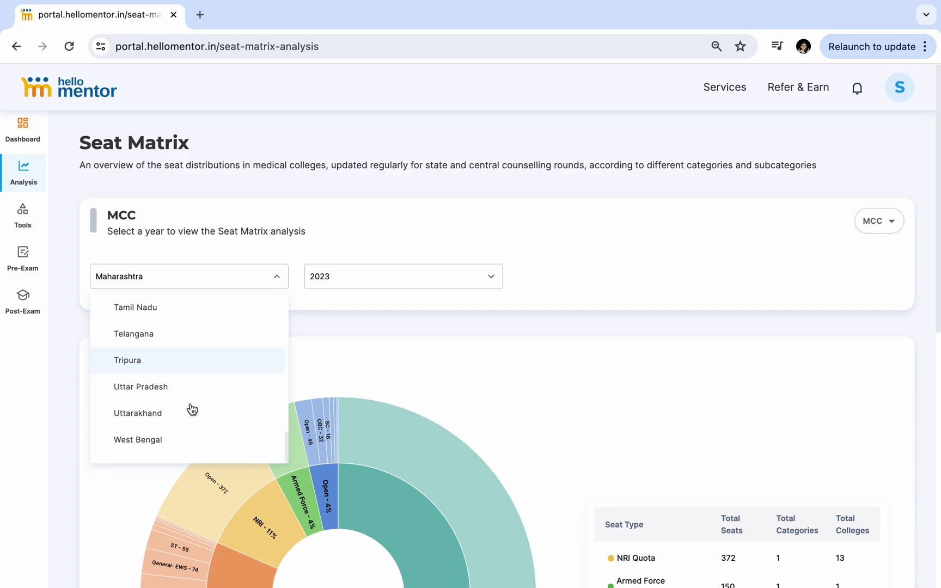
left_click(180, 307)
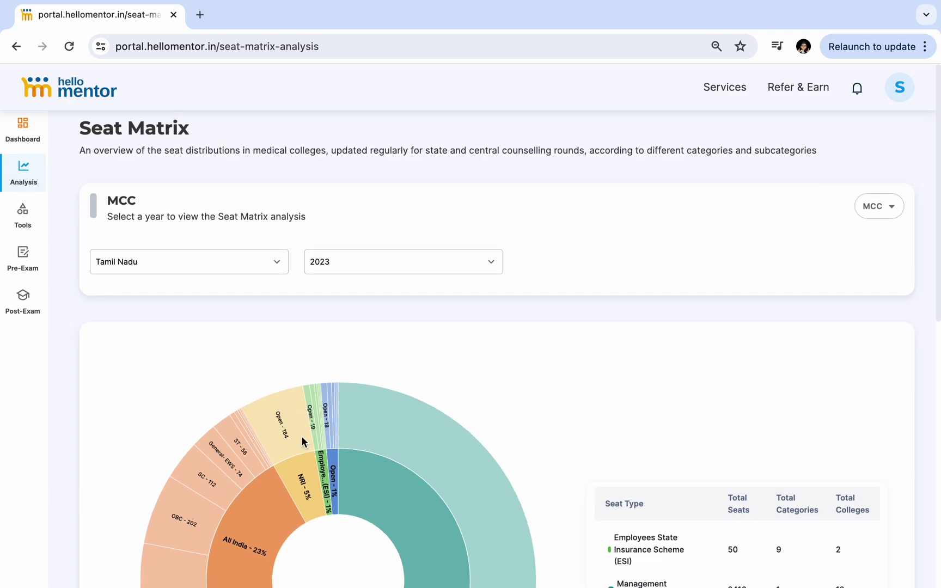
scroll(302, 436, "down", 3)
scroll(292, 419, "down", 1)
scroll(286, 406, "down", 1)
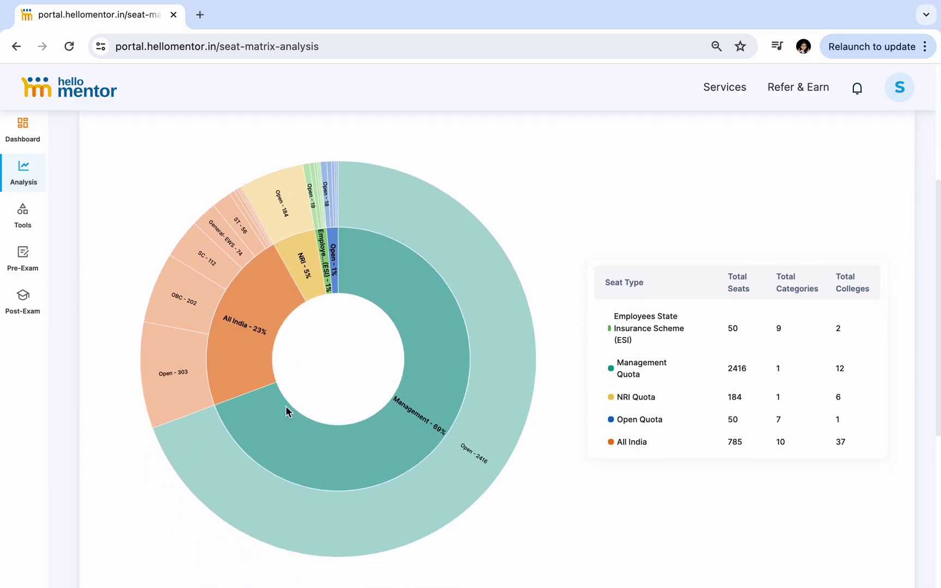
left_click(257, 332)
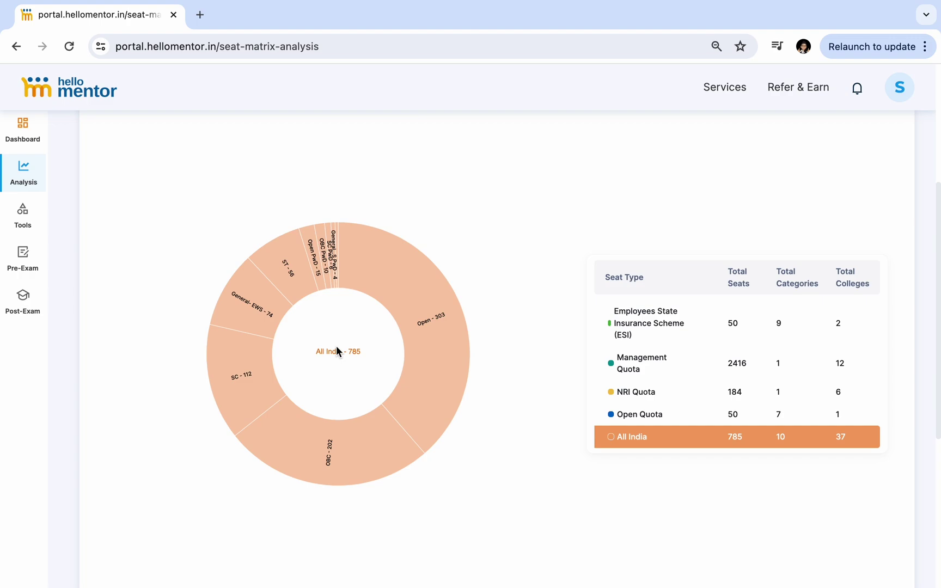
left_click(337, 345)
left_click(335, 254)
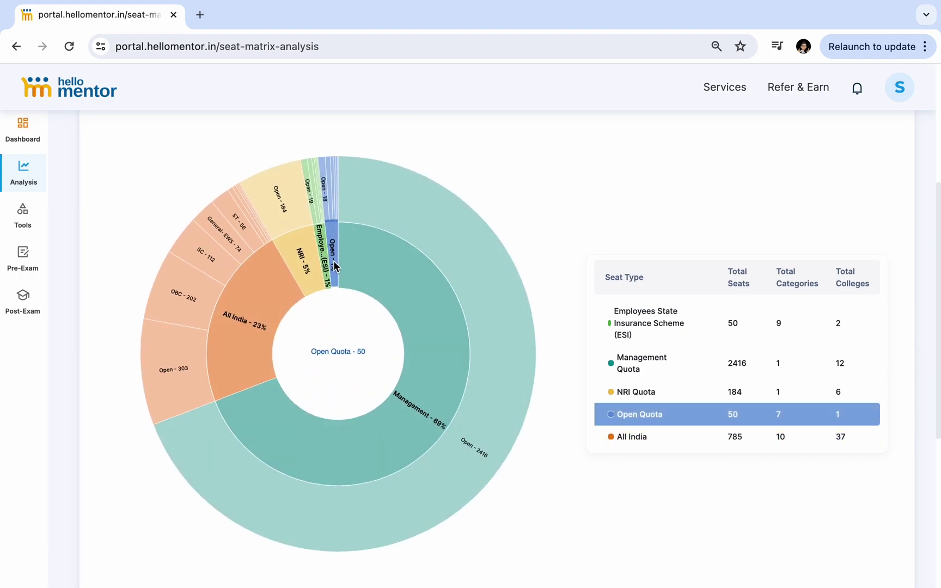
left_click(341, 353)
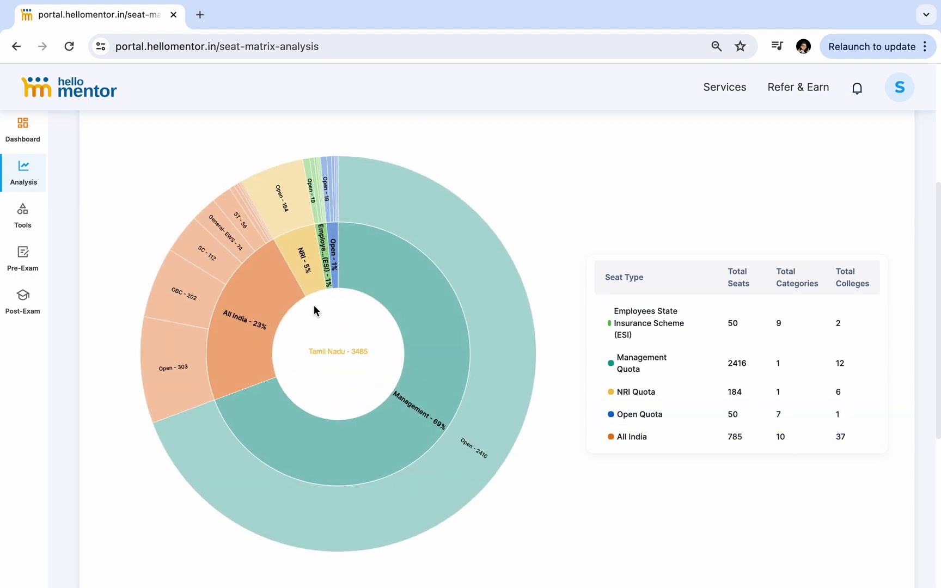
left_click(307, 301)
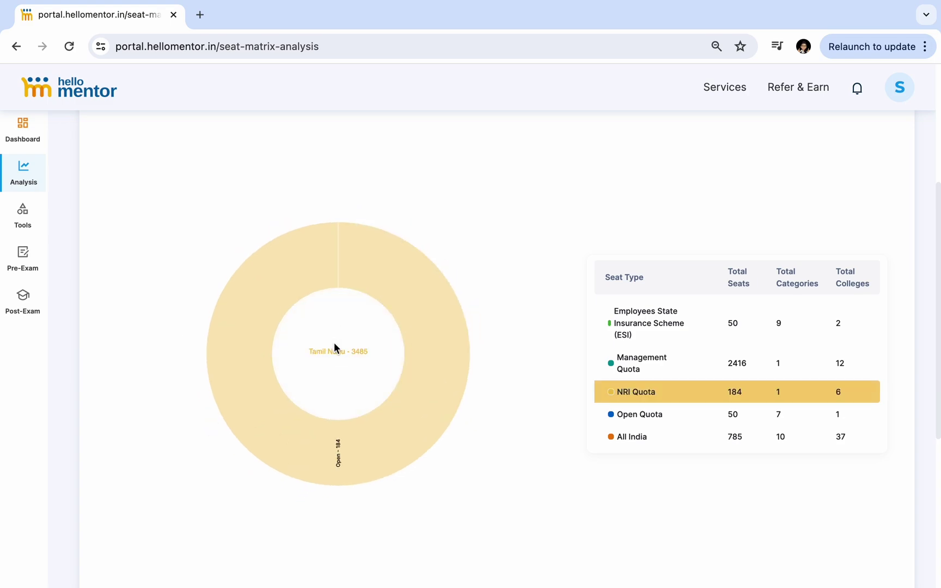
left_click(334, 342)
scroll(335, 347, "up", 5)
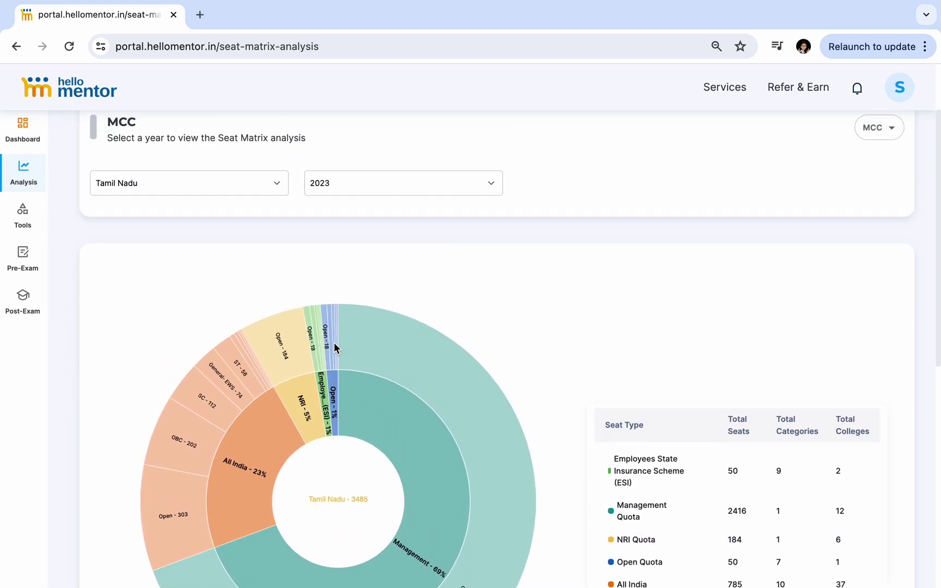
scroll(335, 347, "up", 3)
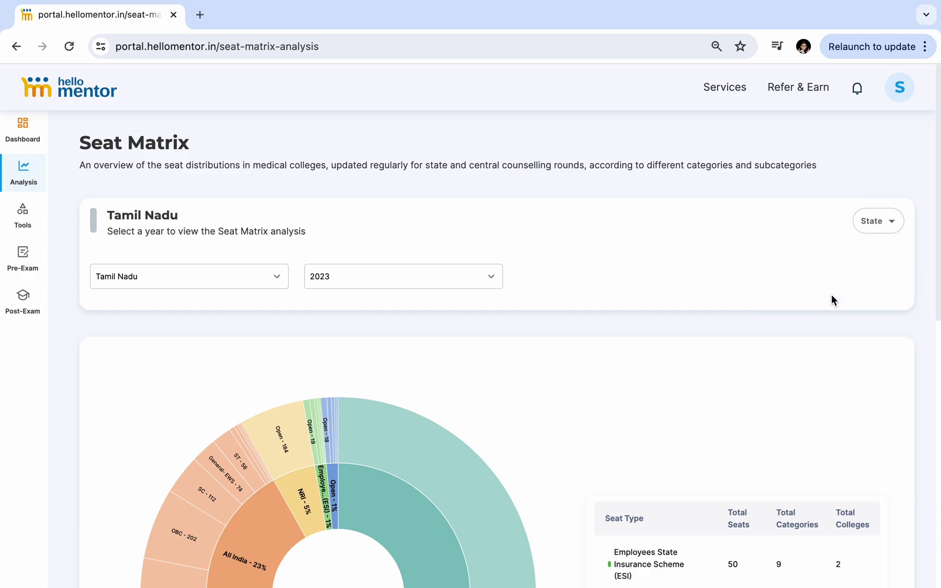
Step: Select Karnataka and drill into its Government and Private Quota sunburst segments
left_click(250, 277)
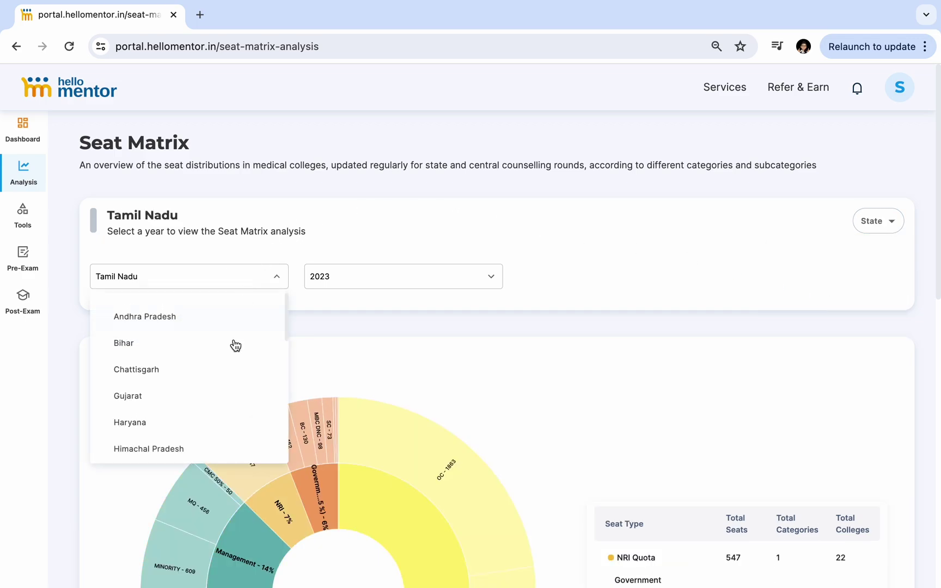
scroll(232, 388, "down", 3)
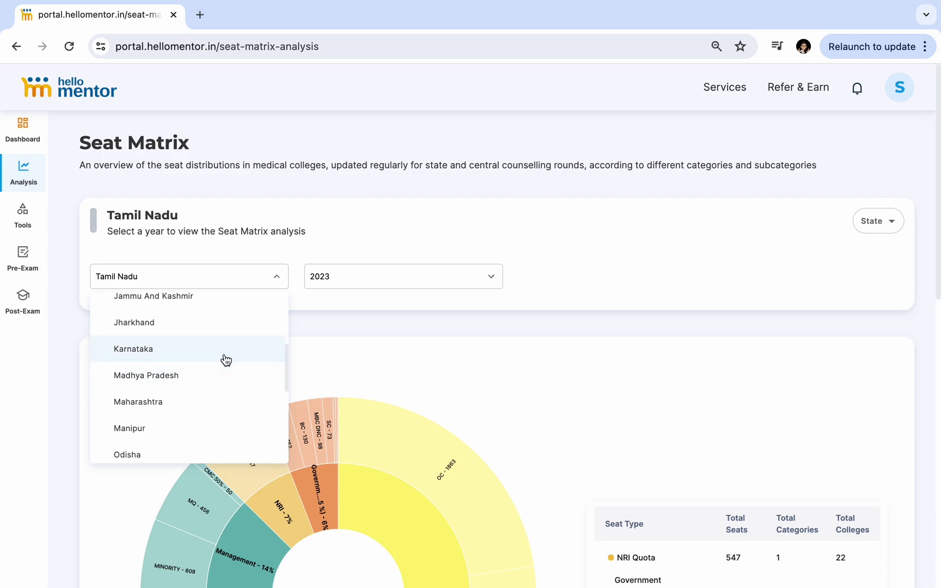
left_click(224, 359)
scroll(410, 365, "down", 5)
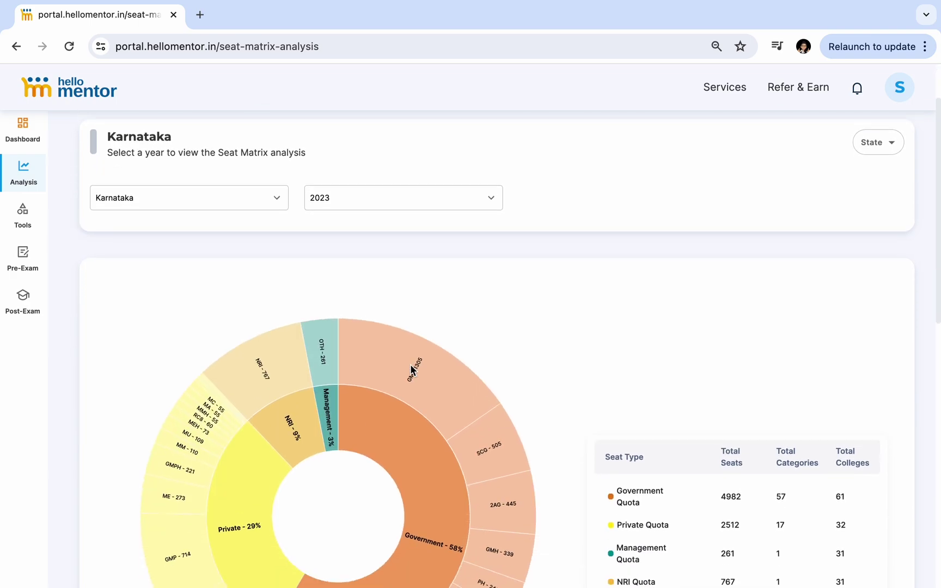
scroll(412, 371, "down", 3)
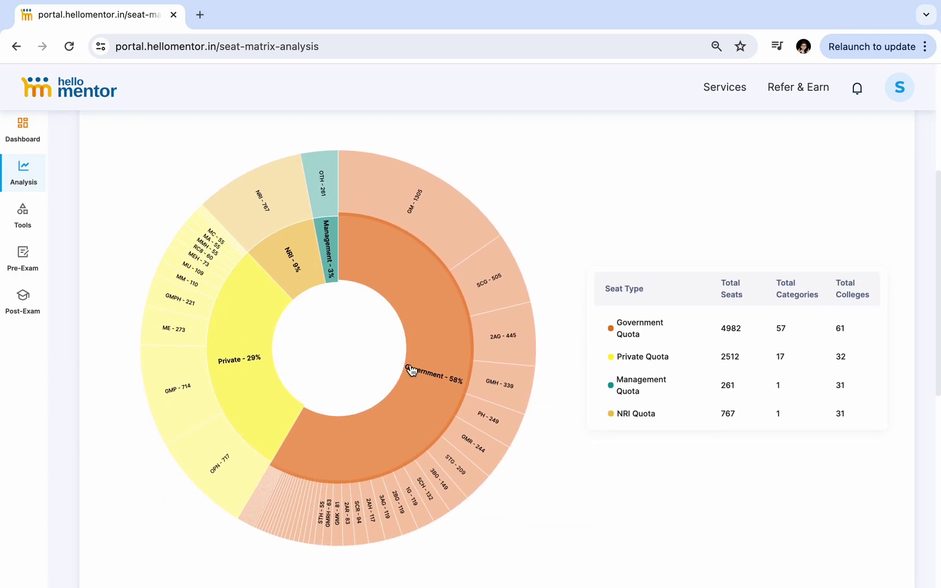
left_click(421, 320)
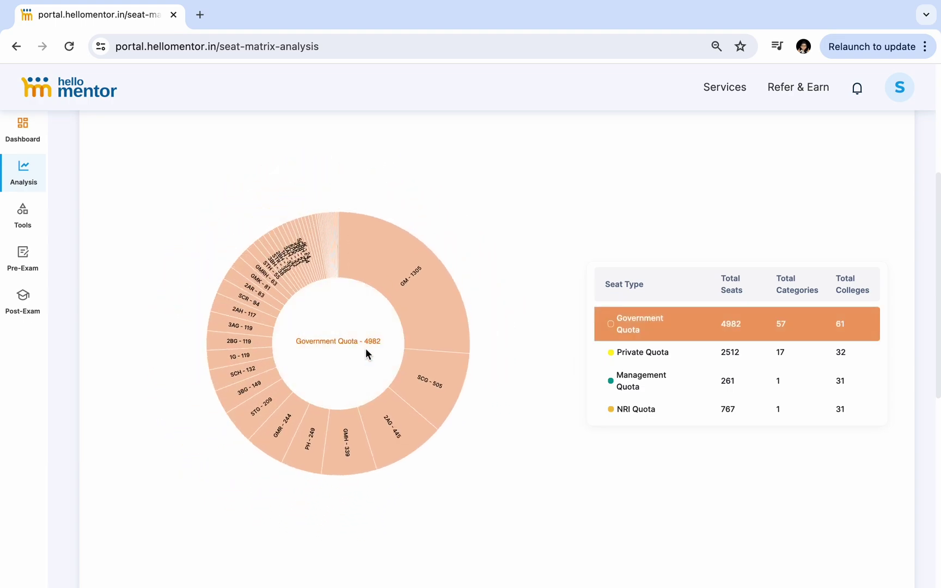
left_click(365, 340)
left_click(270, 358)
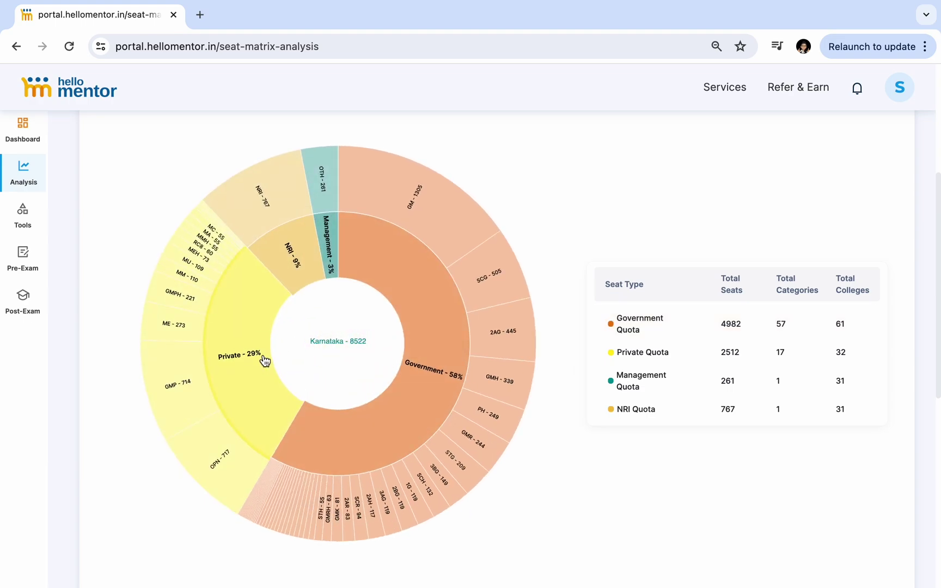
left_click(337, 344)
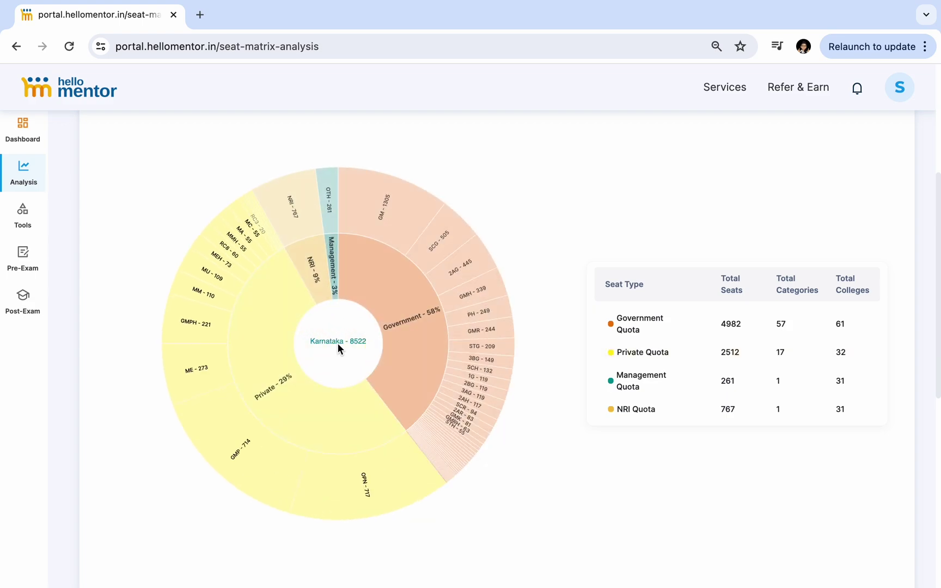
Step: Inspect Karnataka's NRI Quota breakdown, then switch the state to Maharashtra
left_click(295, 263)
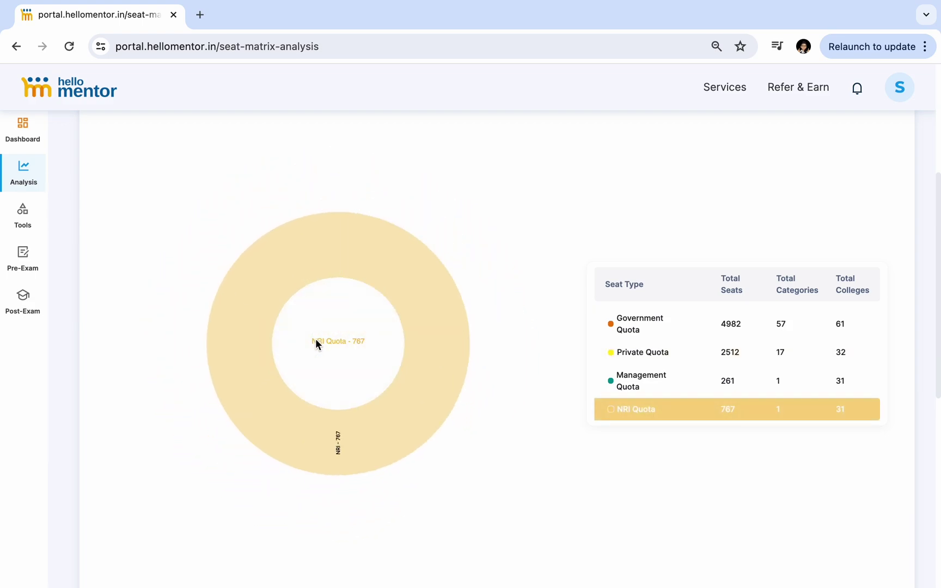
left_click(316, 338)
scroll(315, 339, "up", 8)
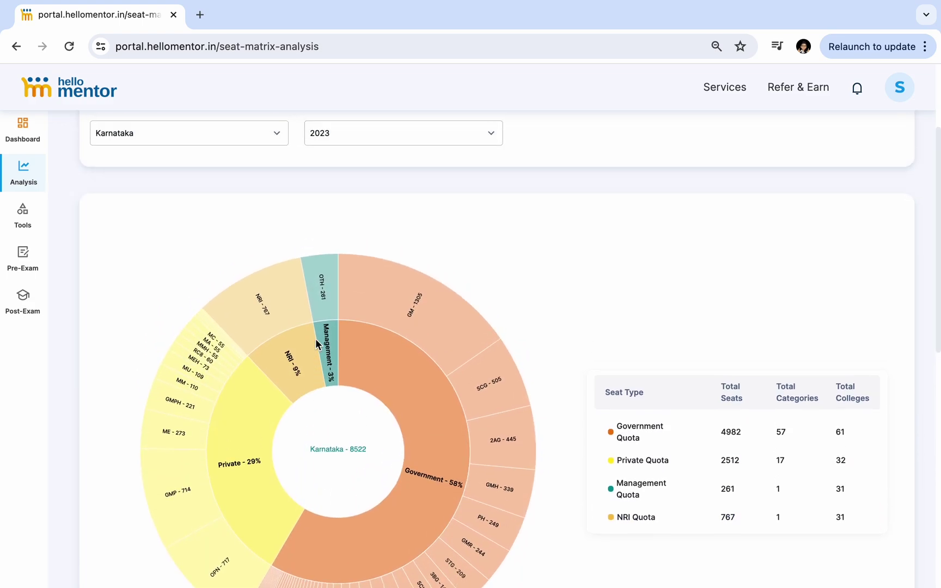
left_click(272, 279)
scroll(223, 410, "down", 2)
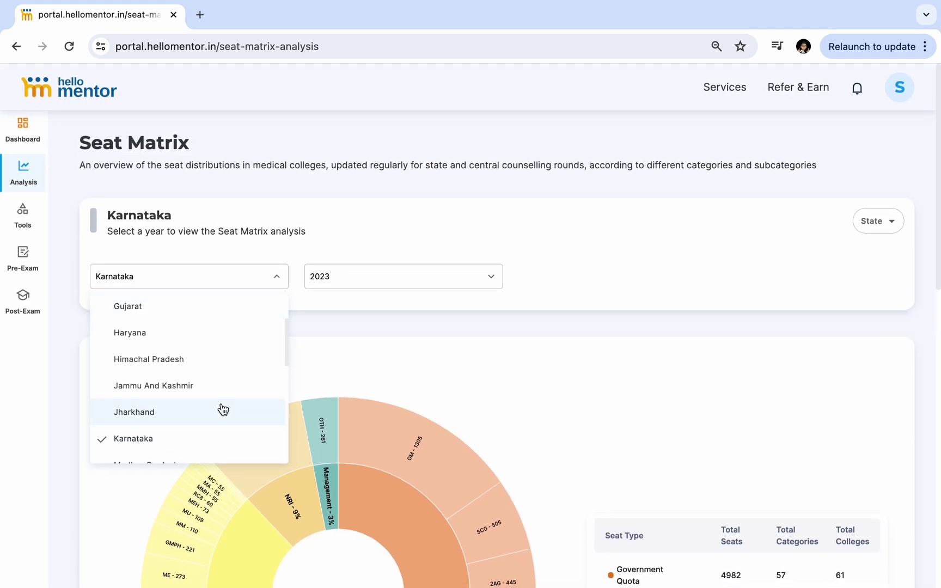
scroll(223, 409, "down", 2)
scroll(223, 410, "down", 1)
left_click(217, 374)
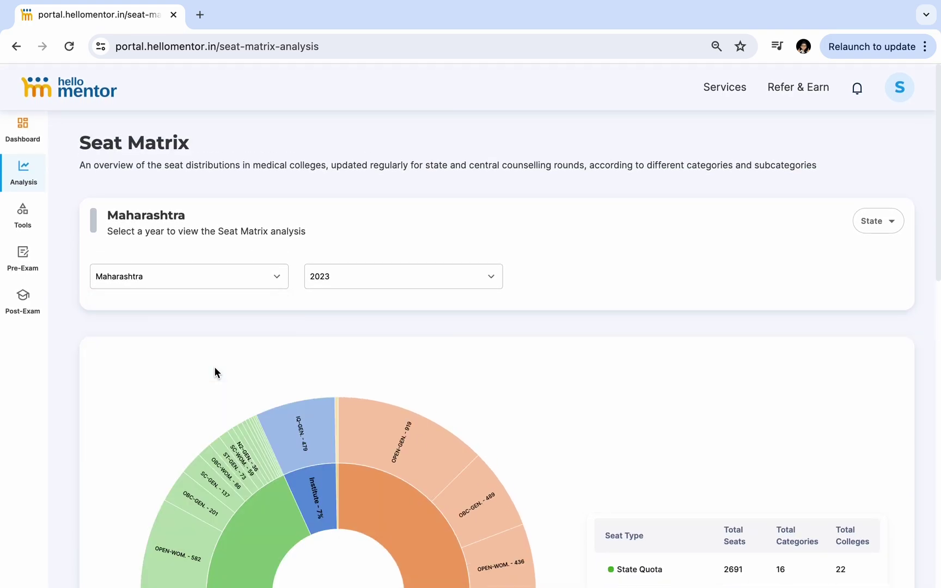
scroll(556, 376, "down", 4)
scroll(555, 376, "down", 3)
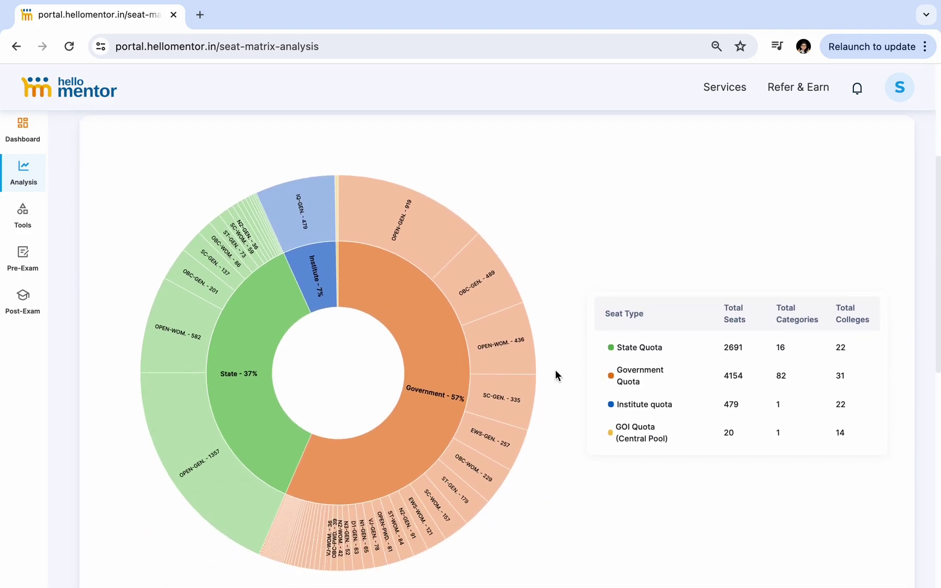
left_click(440, 378)
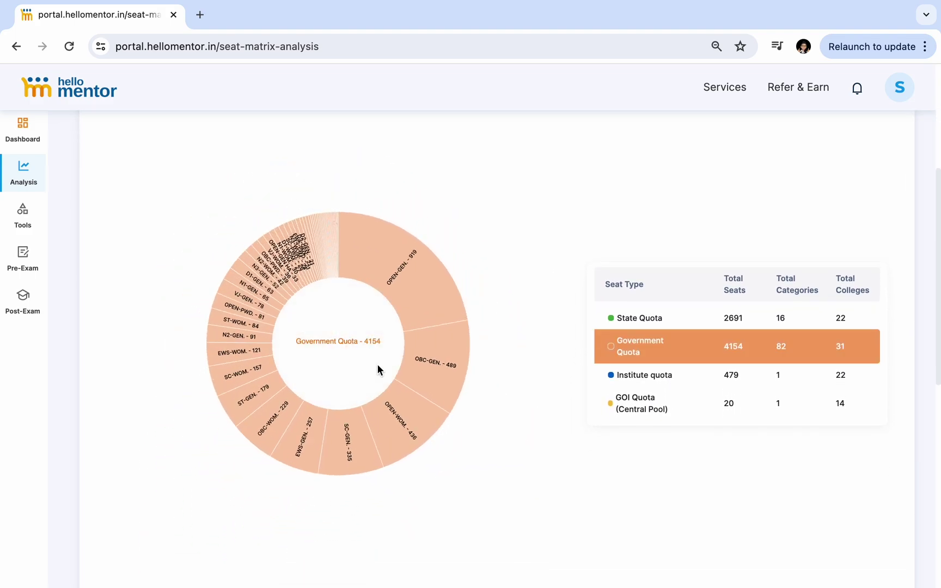
left_click(357, 346)
left_click(257, 347)
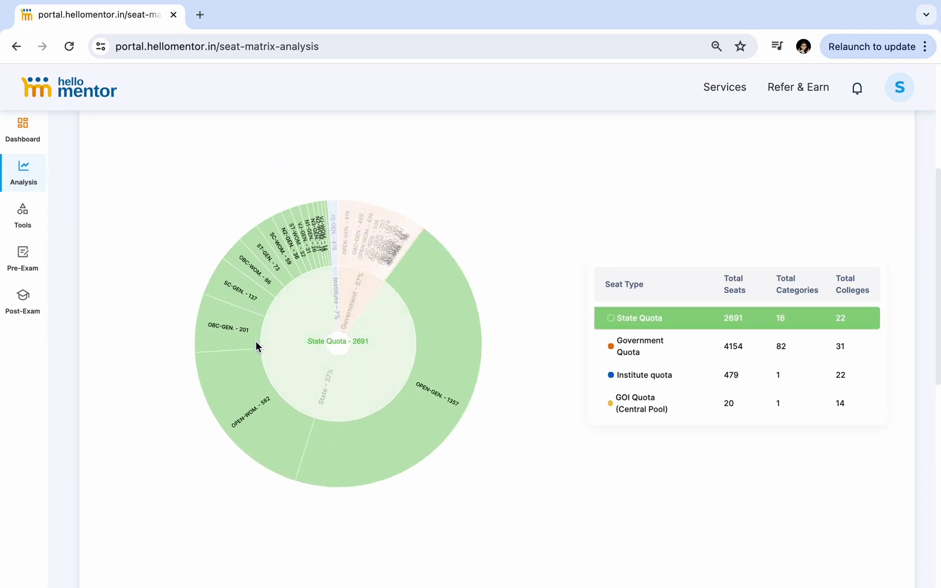
left_click(327, 333)
left_click(313, 278)
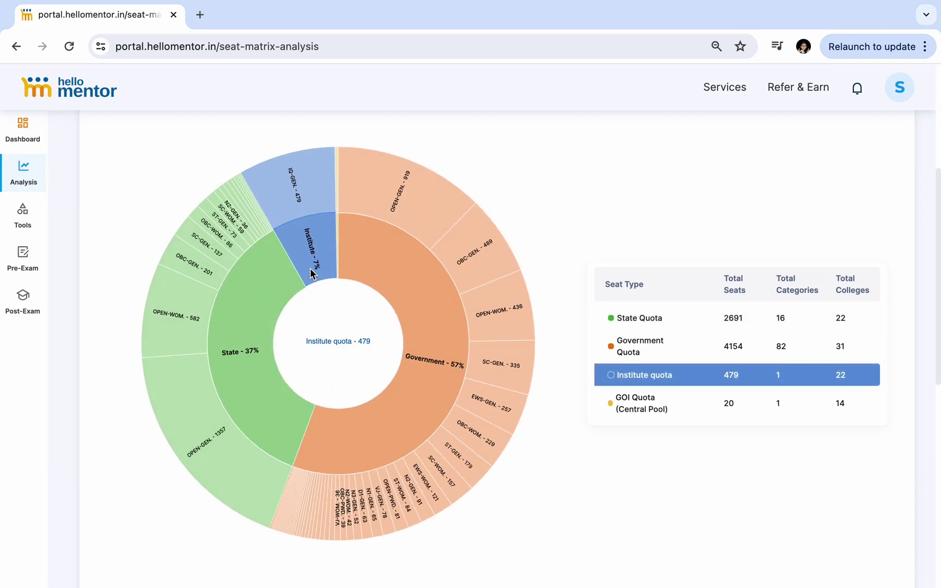
left_click(337, 324)
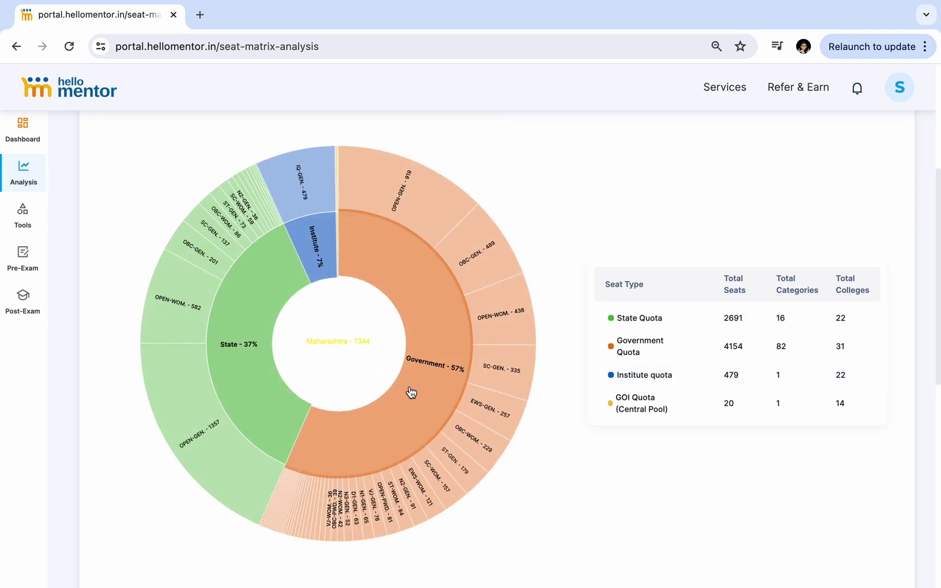
left_click(409, 386)
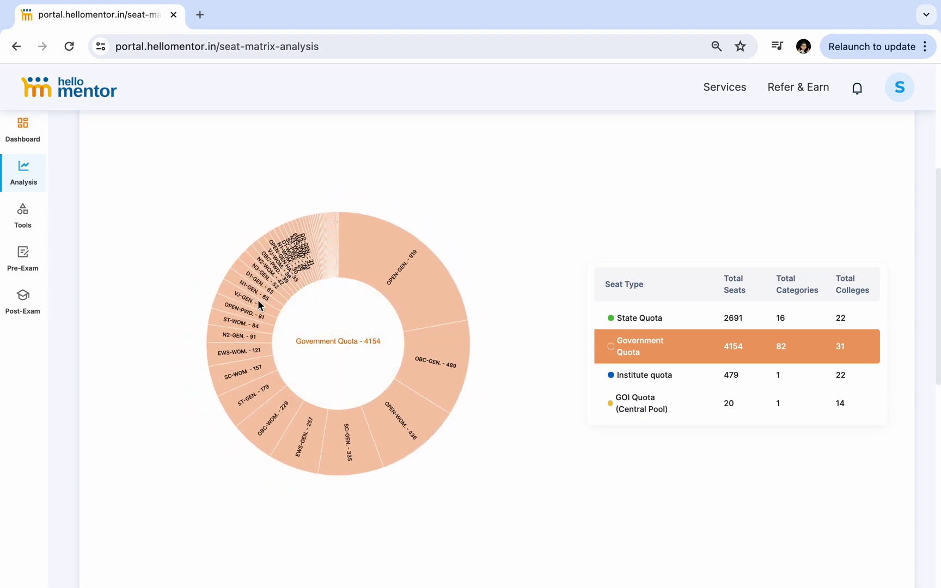
left_click(371, 326)
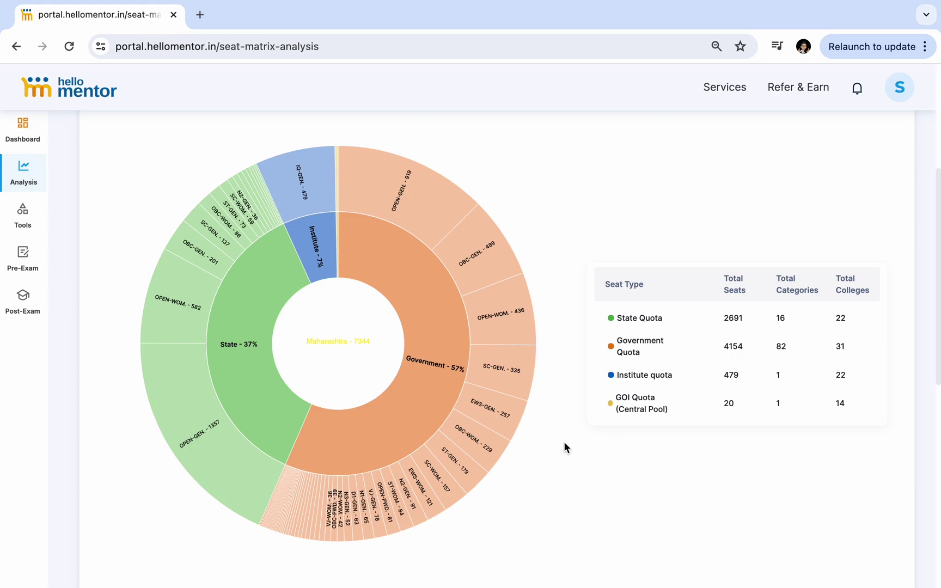
scroll(564, 441, "down", 1)
scroll(564, 442, "up", 5)
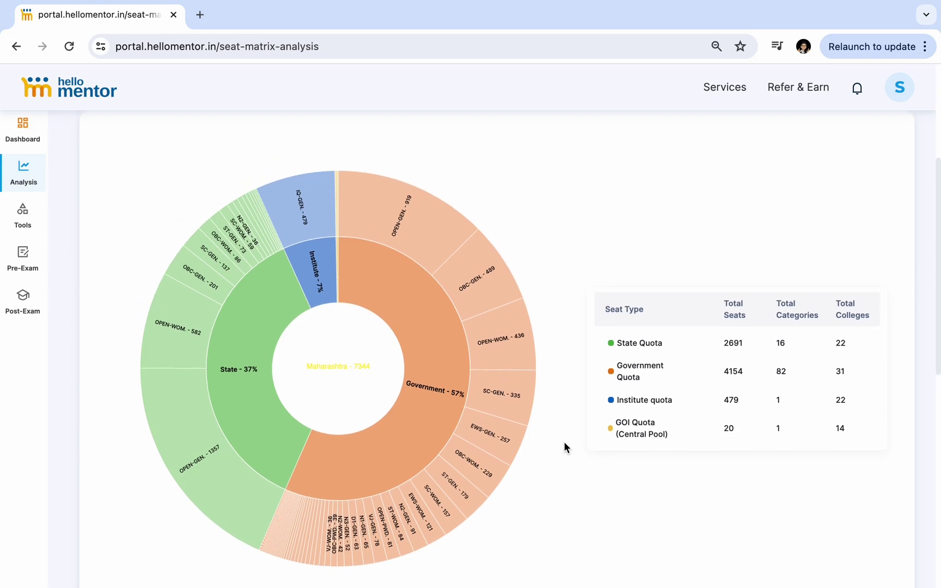